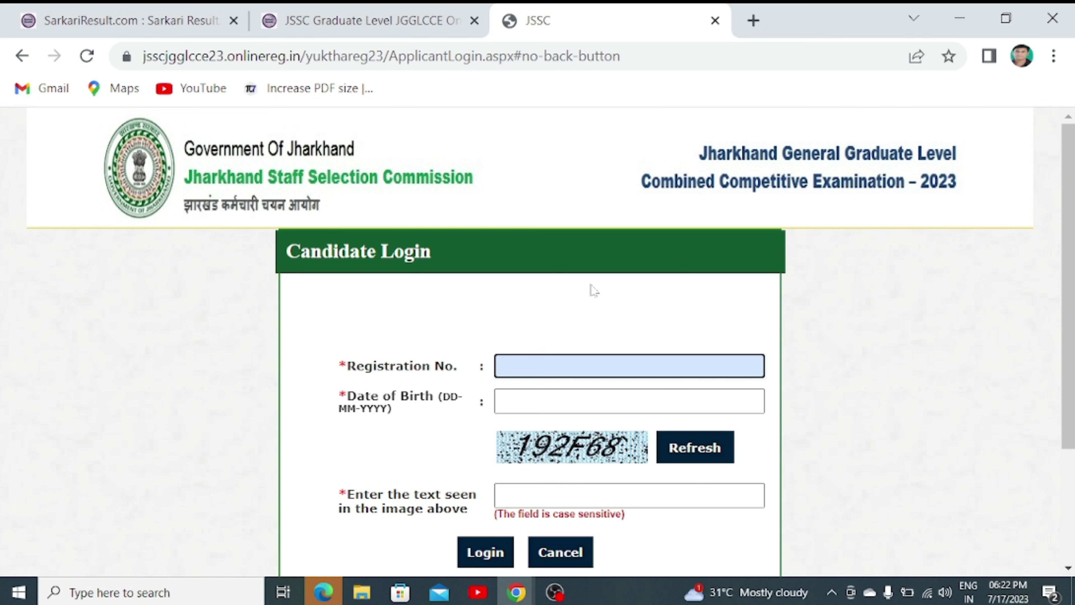
- Begin entering the registration number on the JSSC portal form
left_click(544, 355)
key("Tab")
key("Escape")
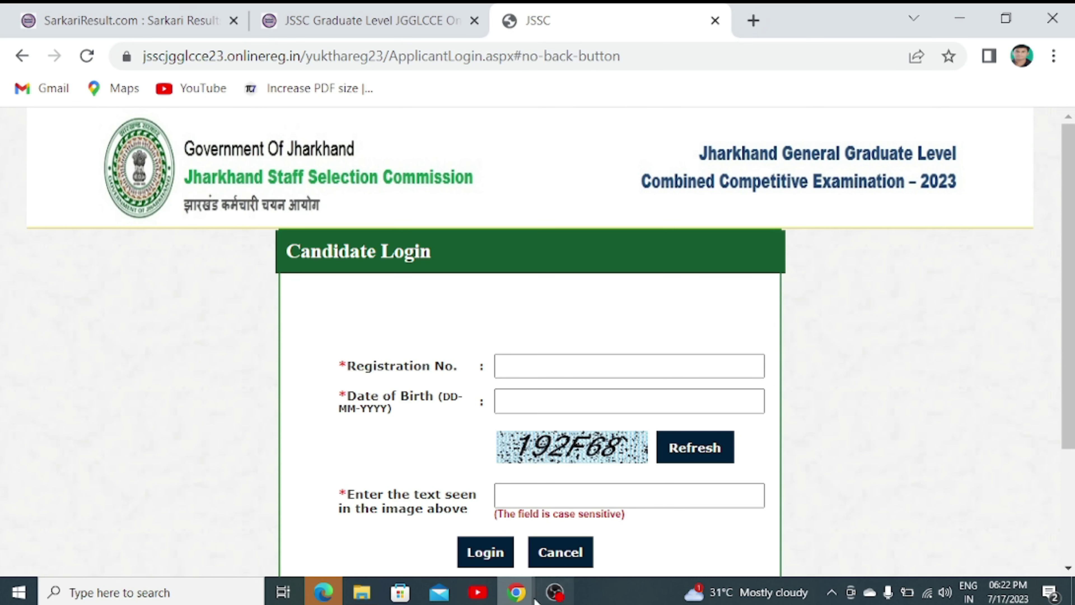
- In the Incognito Payment Details window, pay the 100 application fee
left_click(516, 592)
left_click(567, 560)
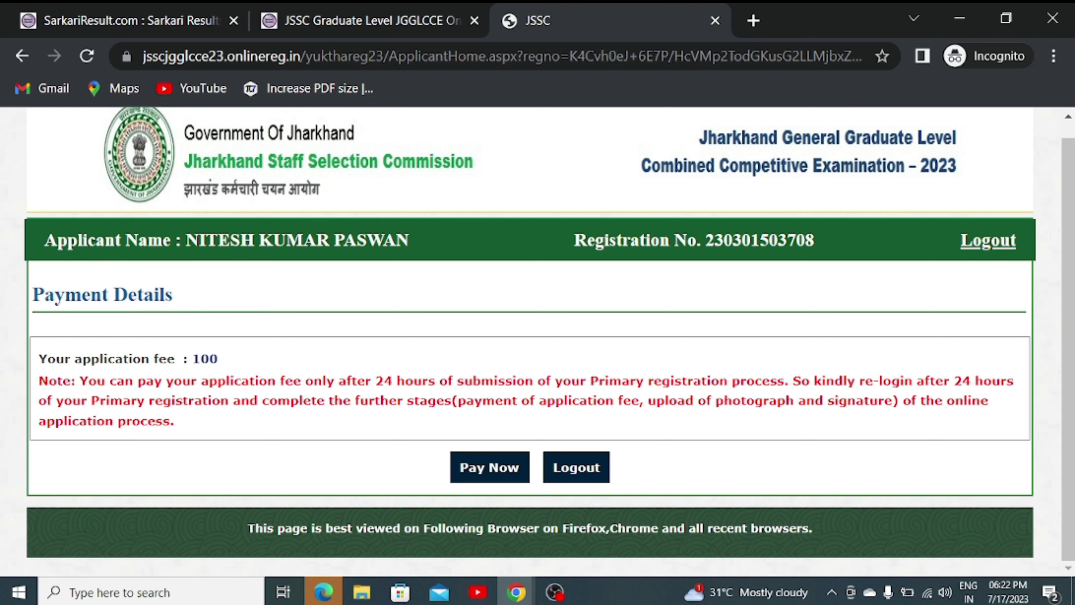
left_click_drag(191, 359, 237, 358)
left_click(238, 358)
left_click(503, 480)
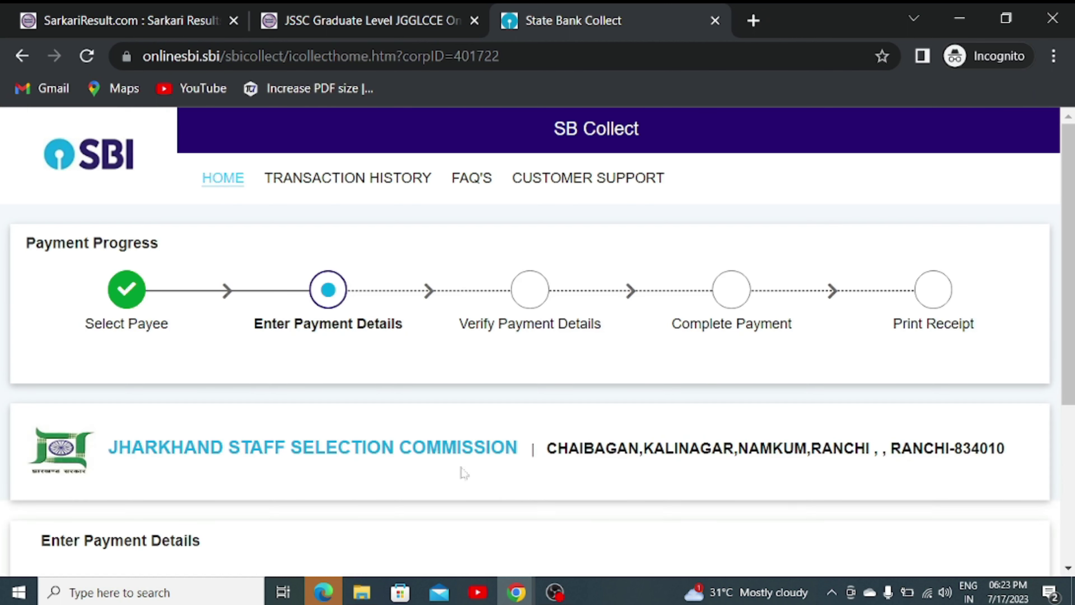
- Choose JGGLCCE-2023 from the Payment Category list
scroll(203, 324, "down", 1)
scroll(203, 324, "down", 2)
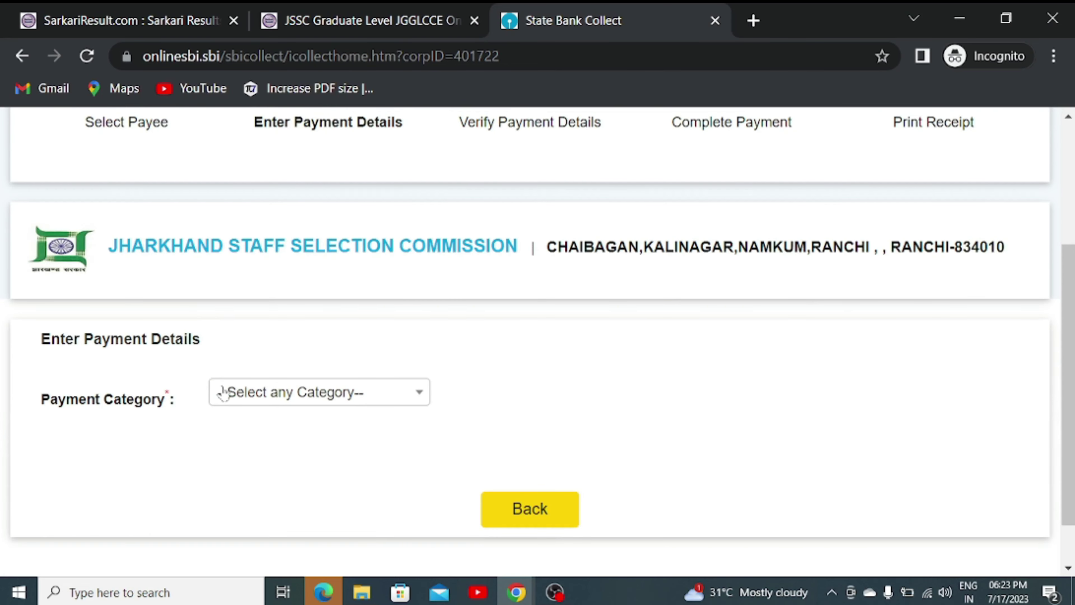
left_click(253, 405)
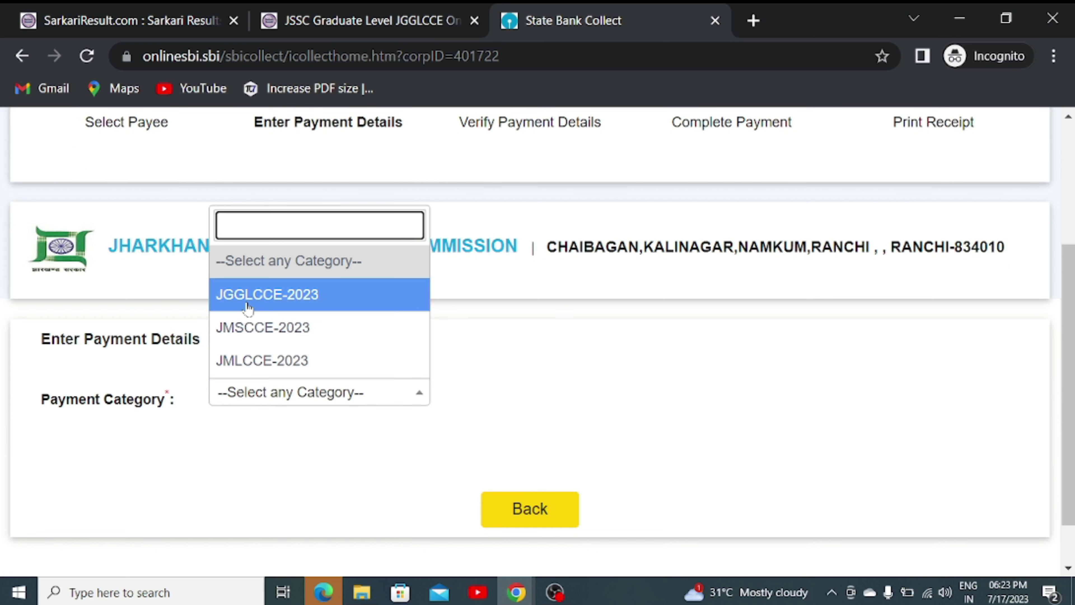
left_click(248, 308)
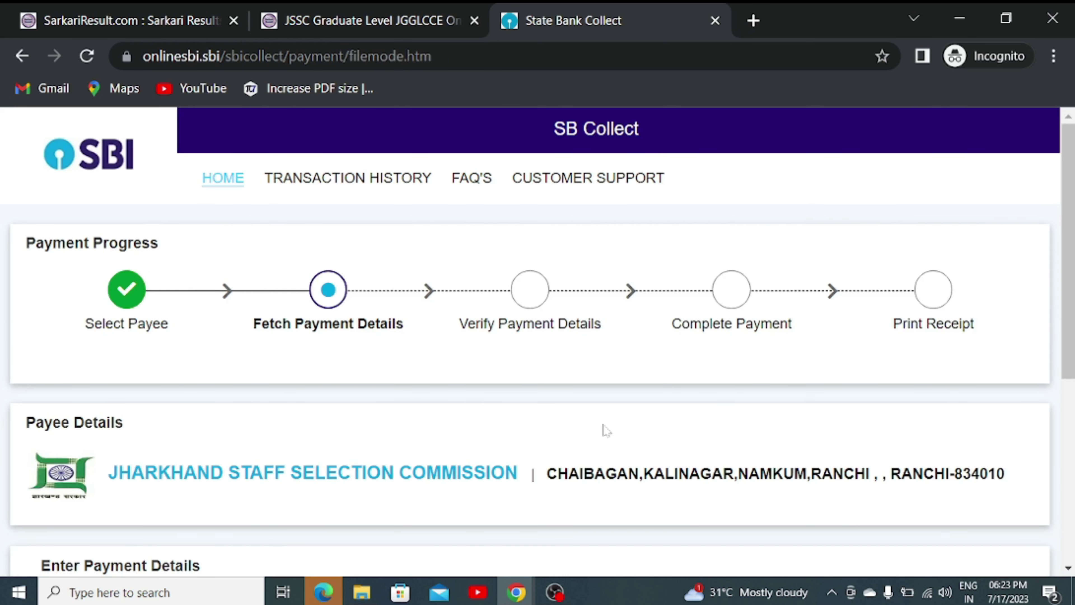
- Enter the candidate's application number and fetch its payment details
scroll(603, 429, "down", 5)
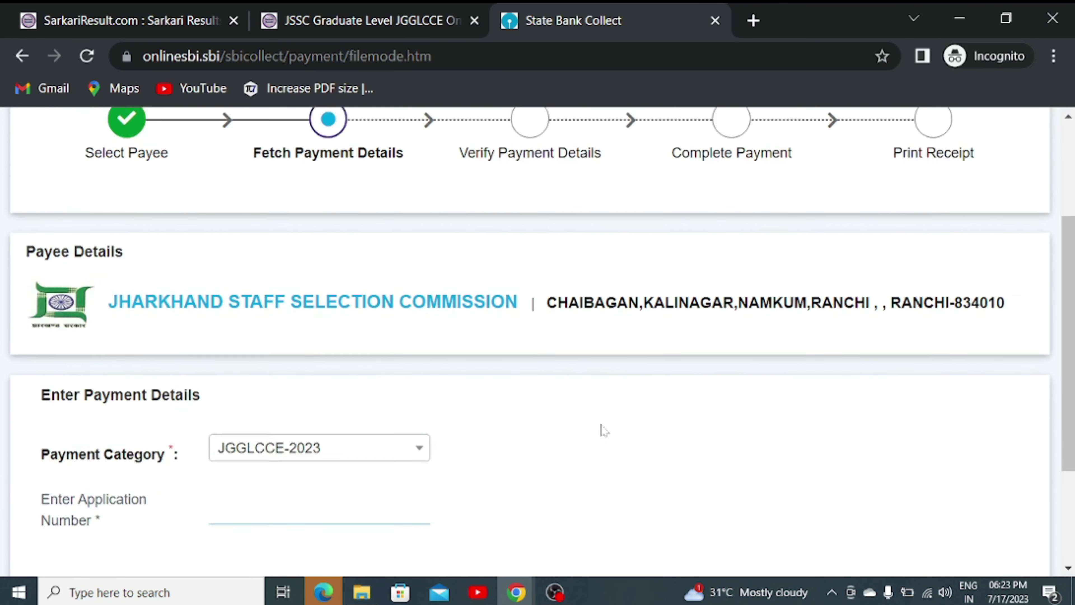
left_click(296, 341)
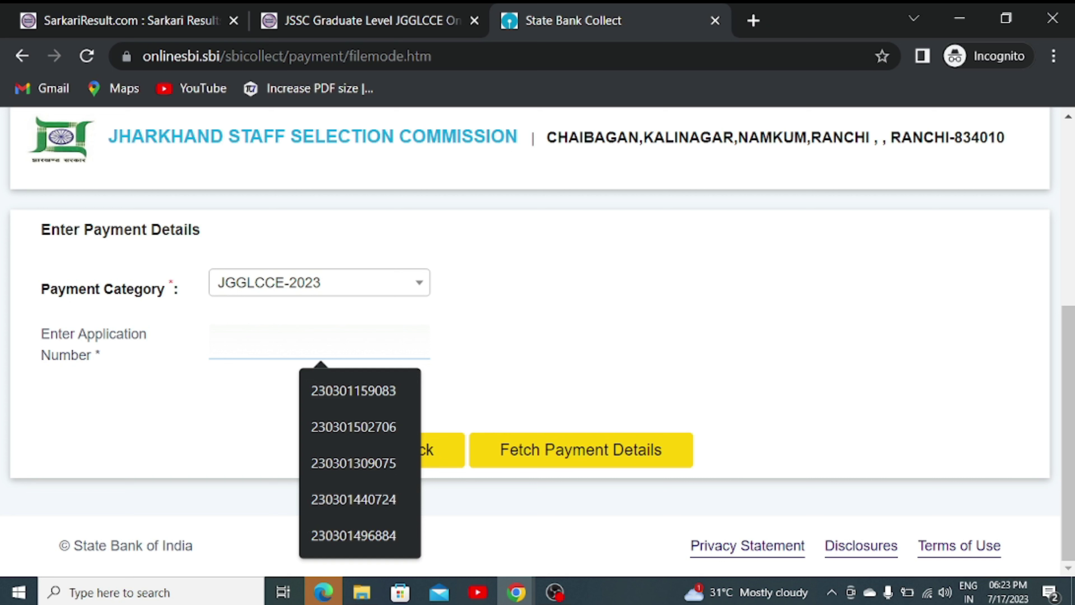
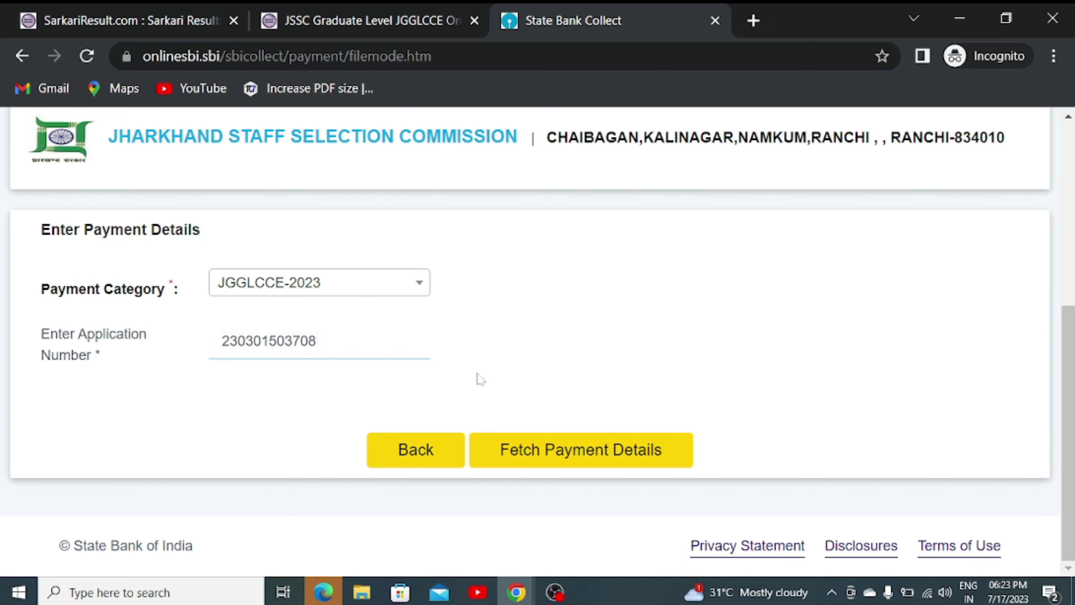
left_click(546, 460)
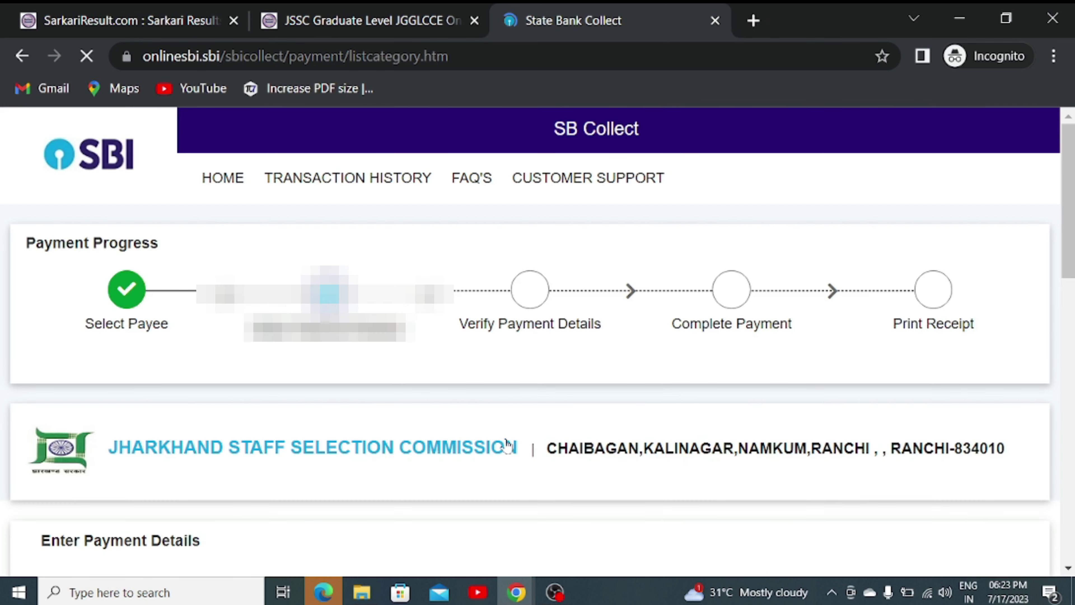
- Enter the remark 'PAYMENT FOR JSCC'
scroll(300, 396, "down", 5)
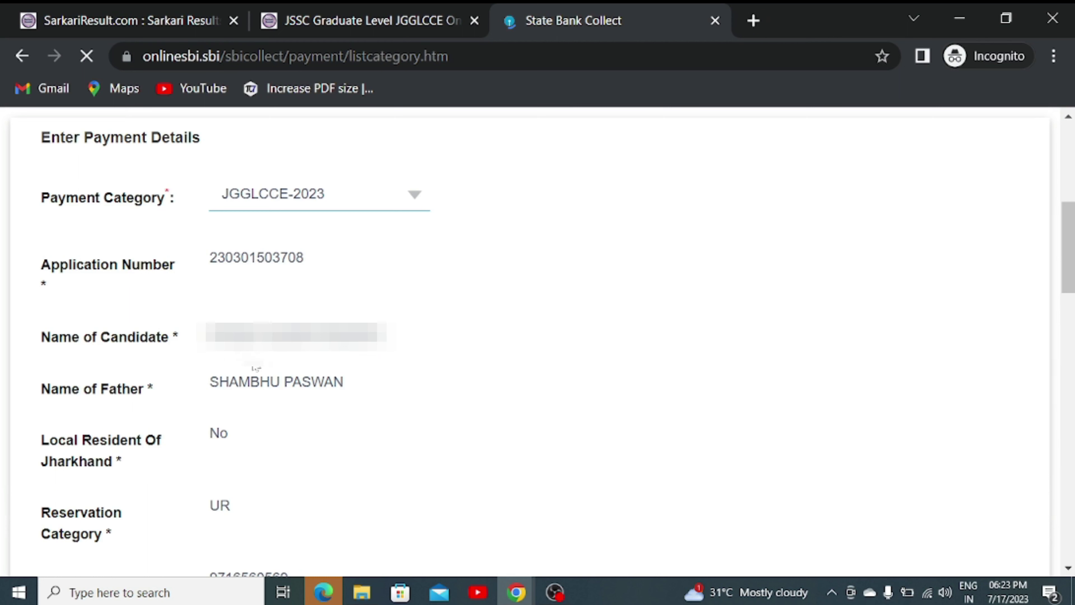
scroll(270, 400, "down", 5)
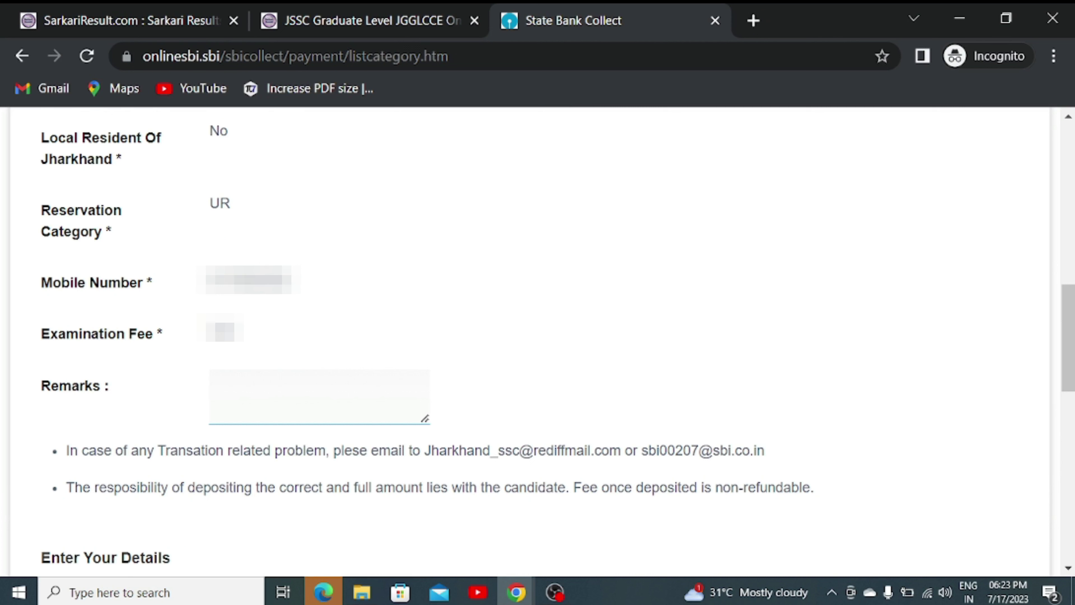
type("PAYMENT FOR J")
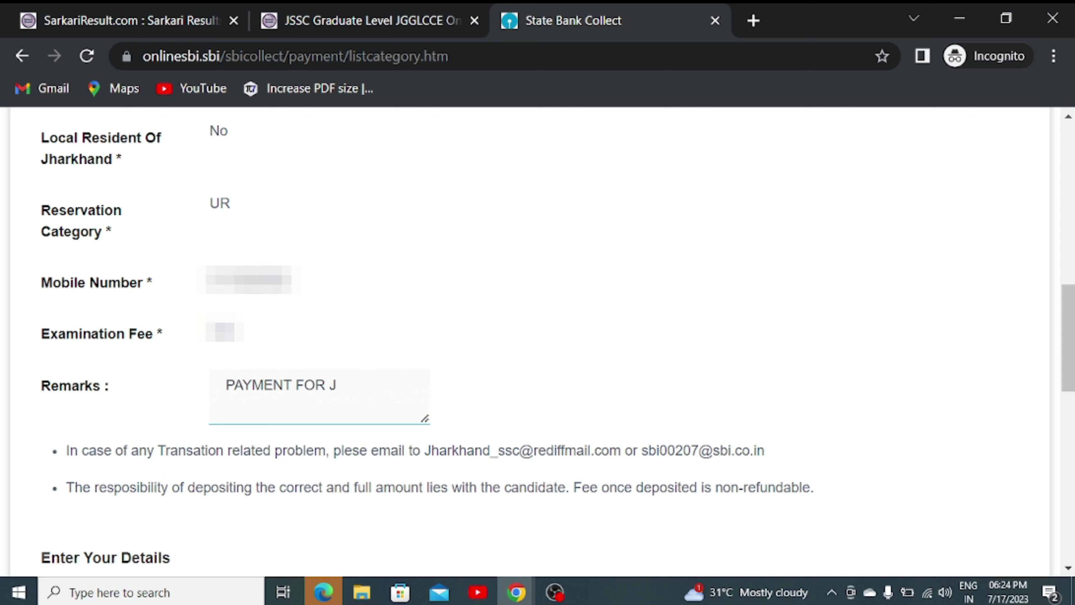
type("SCC")
scroll(528, 384, "down", 5)
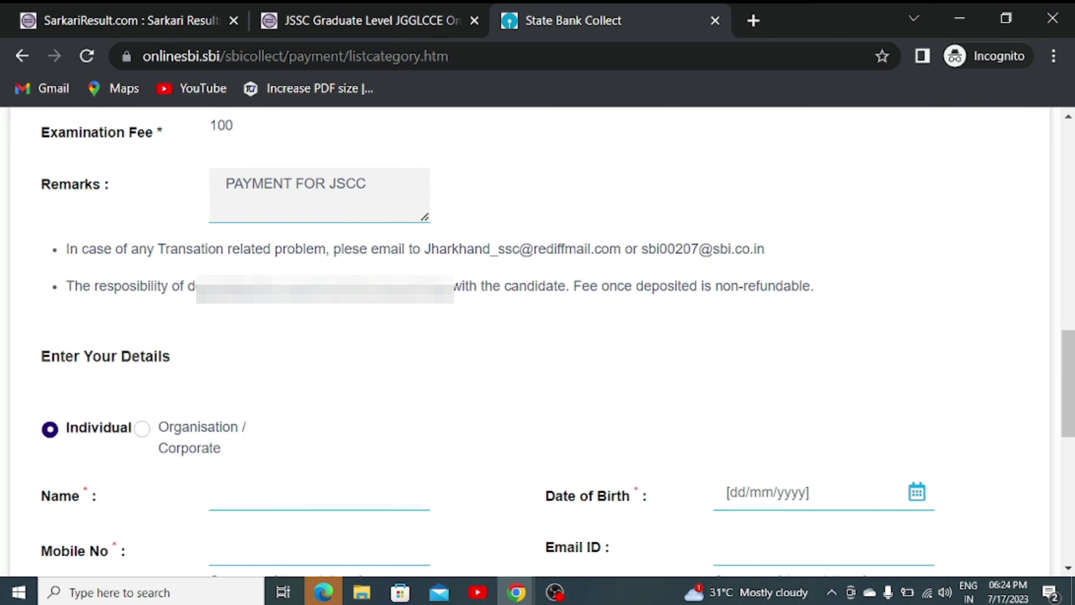
left_click_drag(40, 356, 197, 362)
left_click(196, 361)
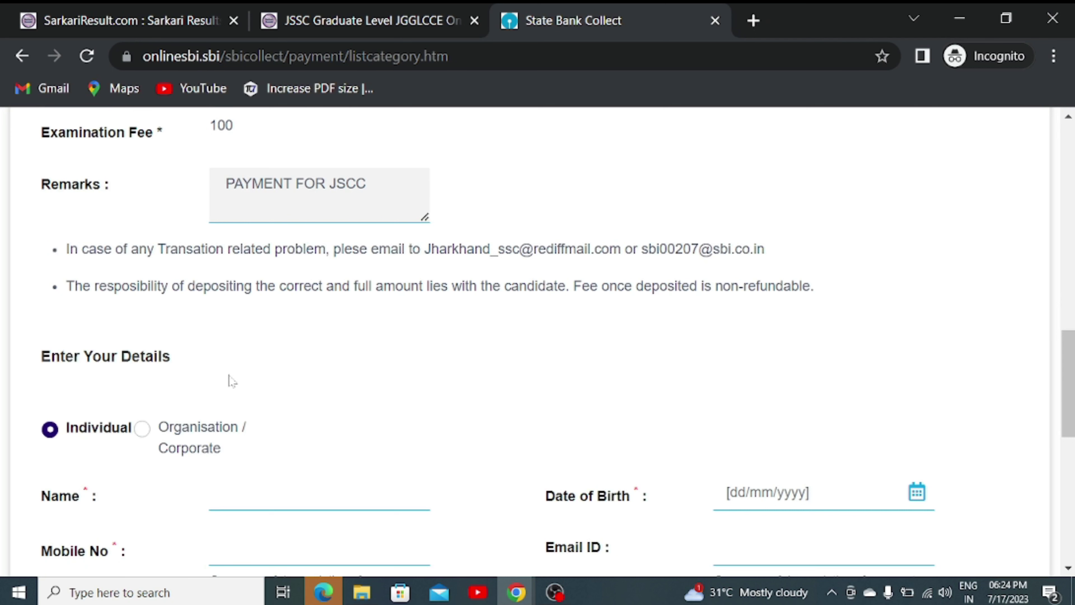
scroll(230, 380, "down", 2)
- Fill in the payer's name, date of birth, mobile number and email, then submit the form
left_click(221, 392)
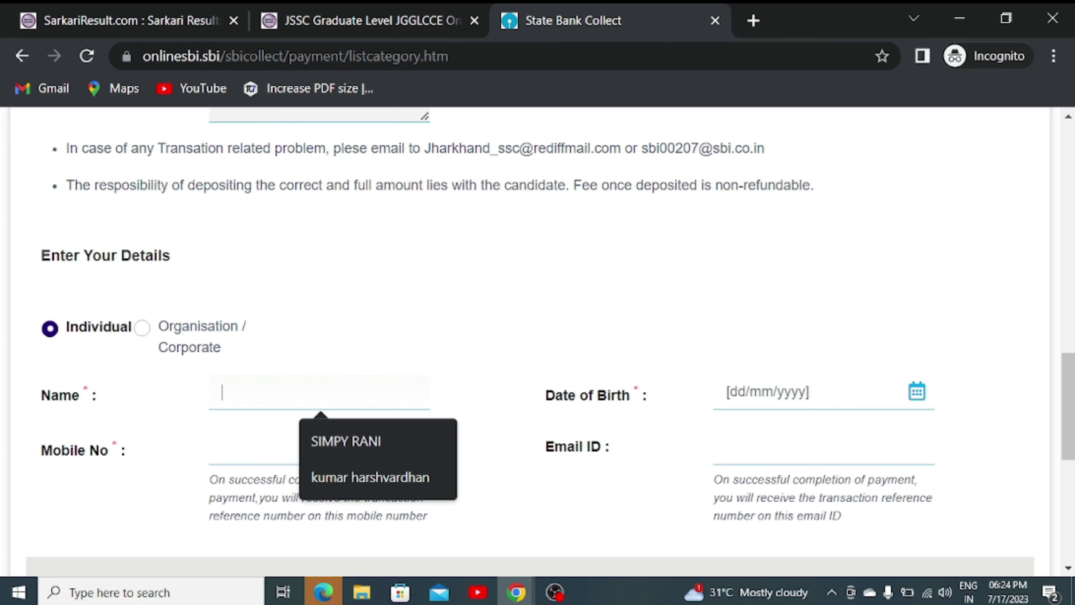
left_click(762, 391)
left_click(727, 447)
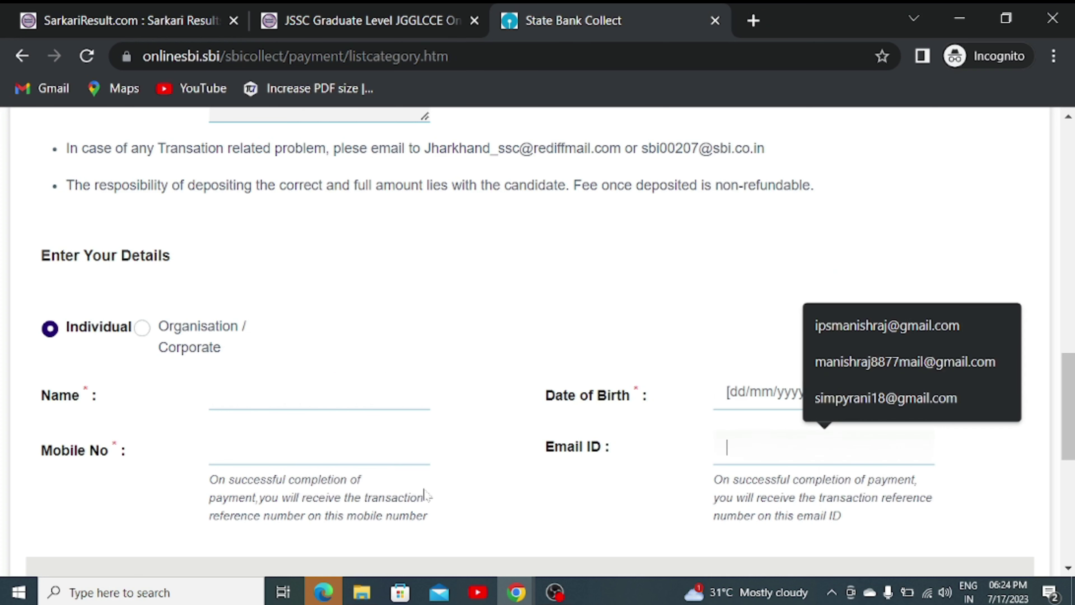
left_click(222, 447)
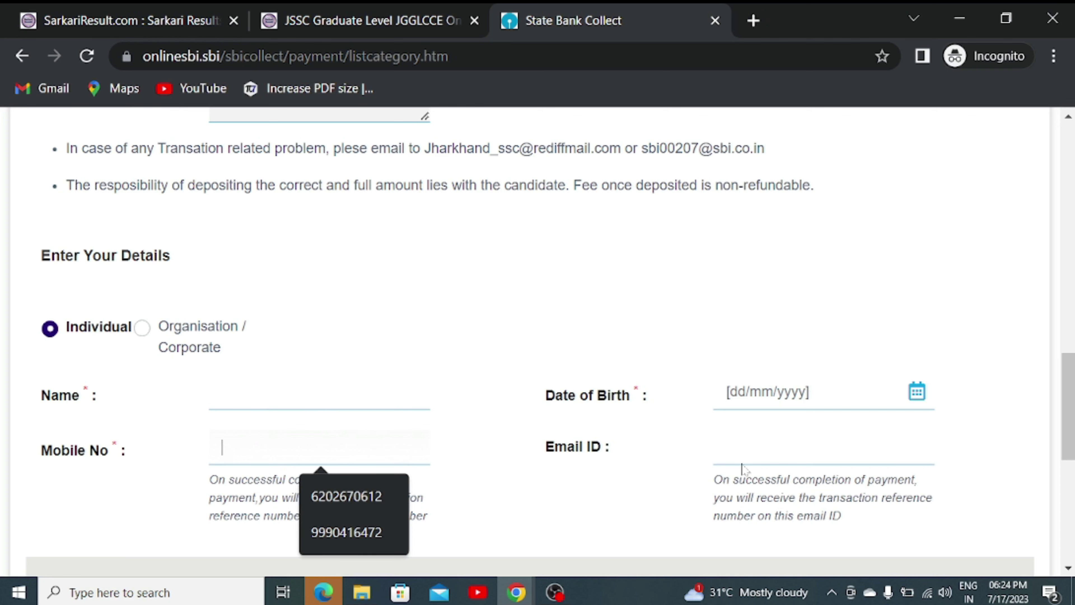
left_click(727, 447)
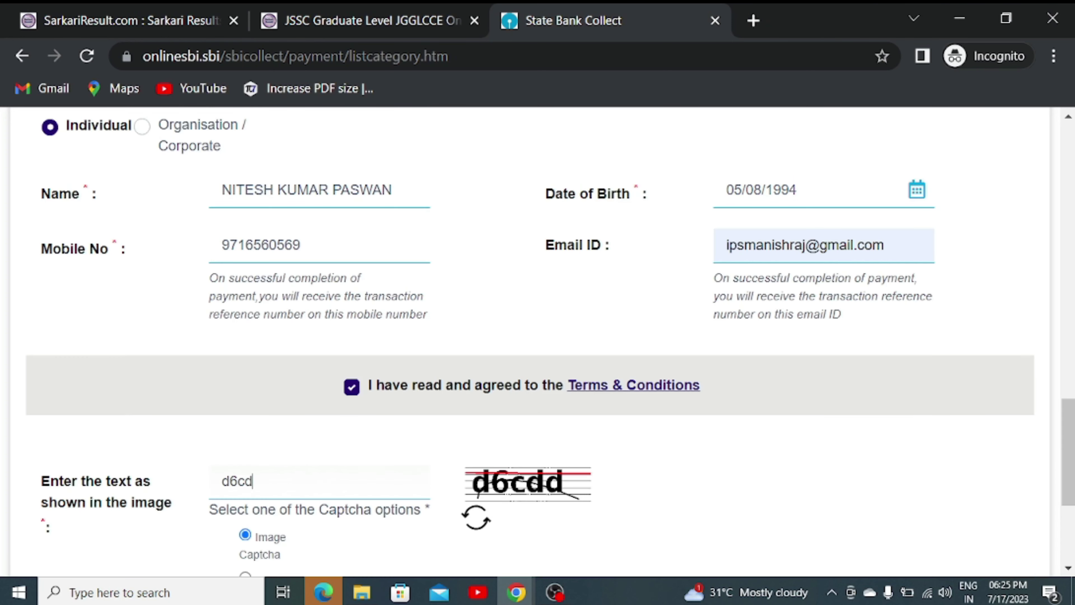
type("d6cdd")
scroll(420, 487, "down", 4)
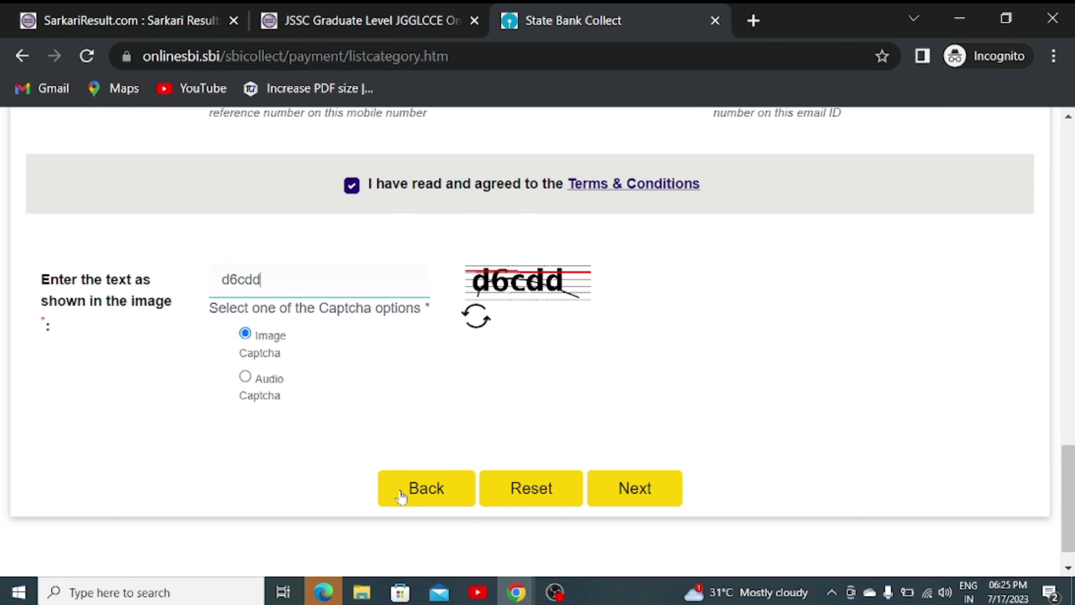
left_click(641, 500)
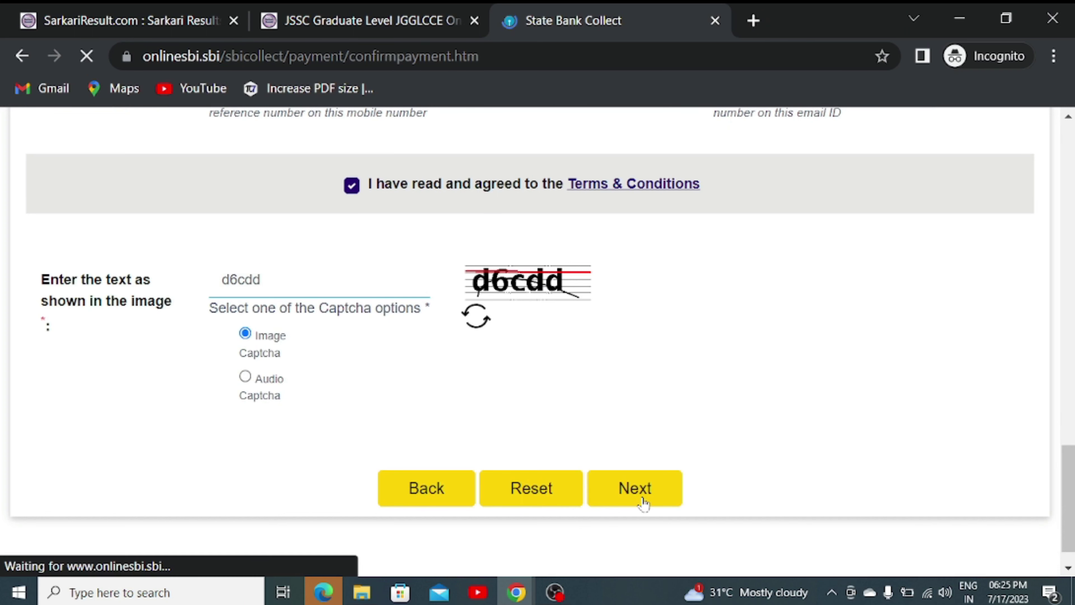
- Review the verified payment details down to Remarks and confirm them
scroll(102, 378, "down", 5)
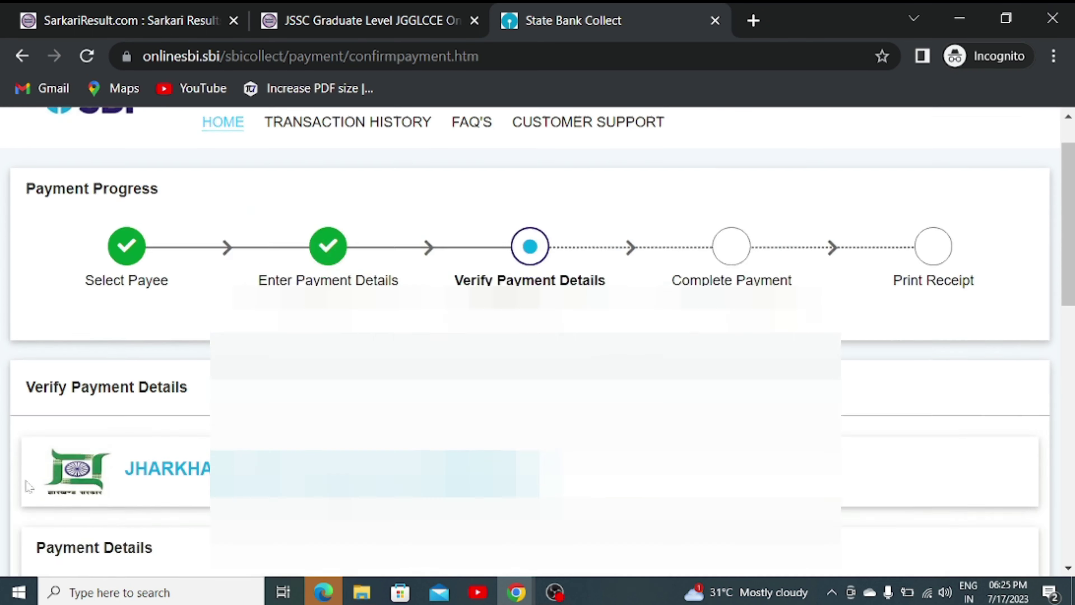
scroll(127, 365, "down", 8)
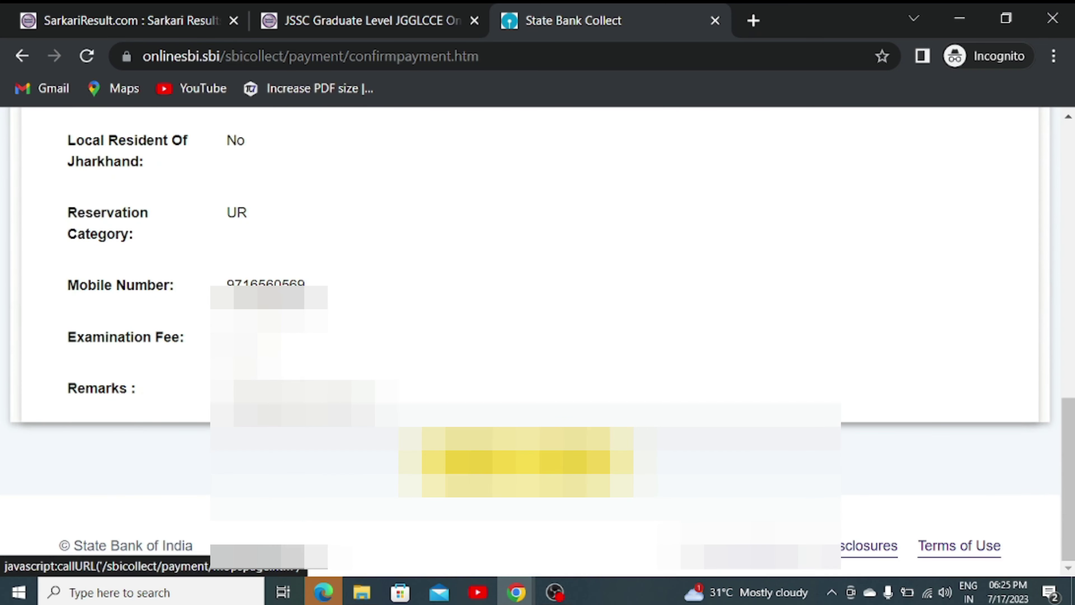
key("Return")
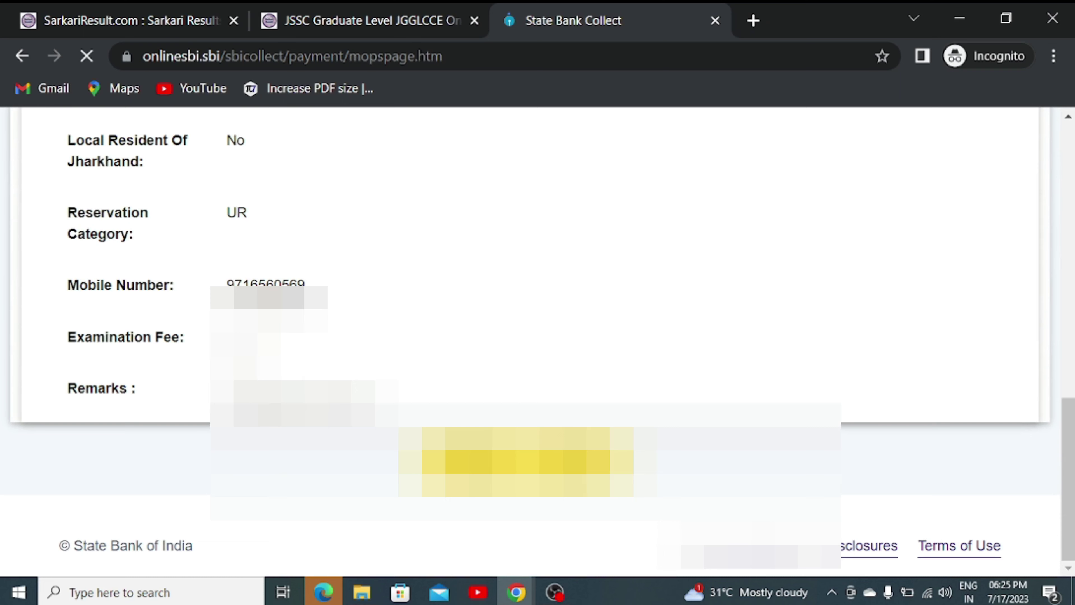
- Compare payment-mode charges, noting Rupay Debit Card at 0.0 and UPI's unavailable hours
scroll(192, 333, "down", 3)
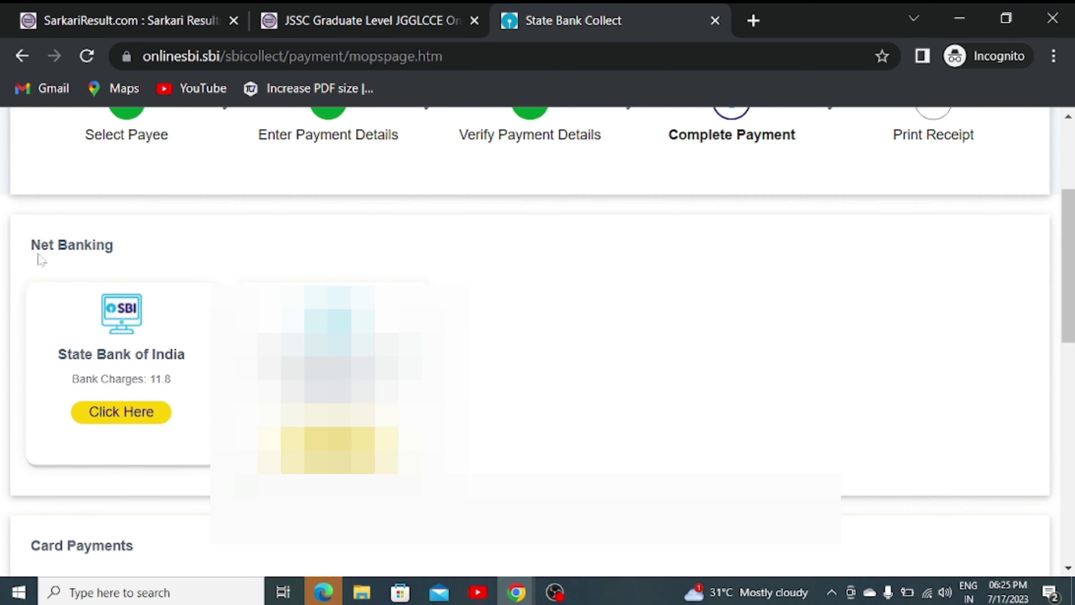
left_click_drag(31, 245, 139, 249)
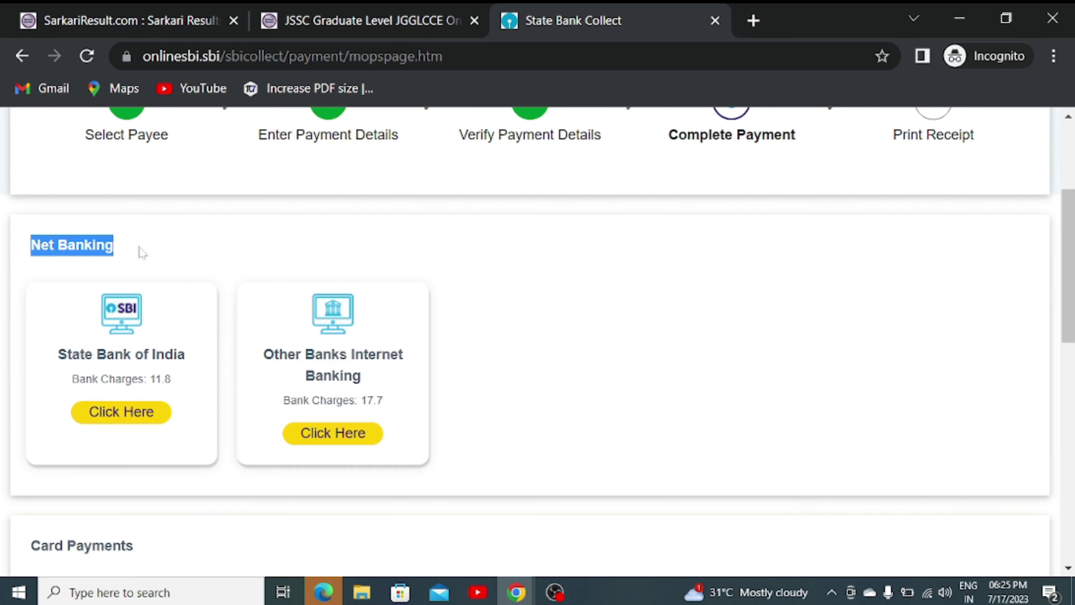
scroll(144, 255, "down", 5)
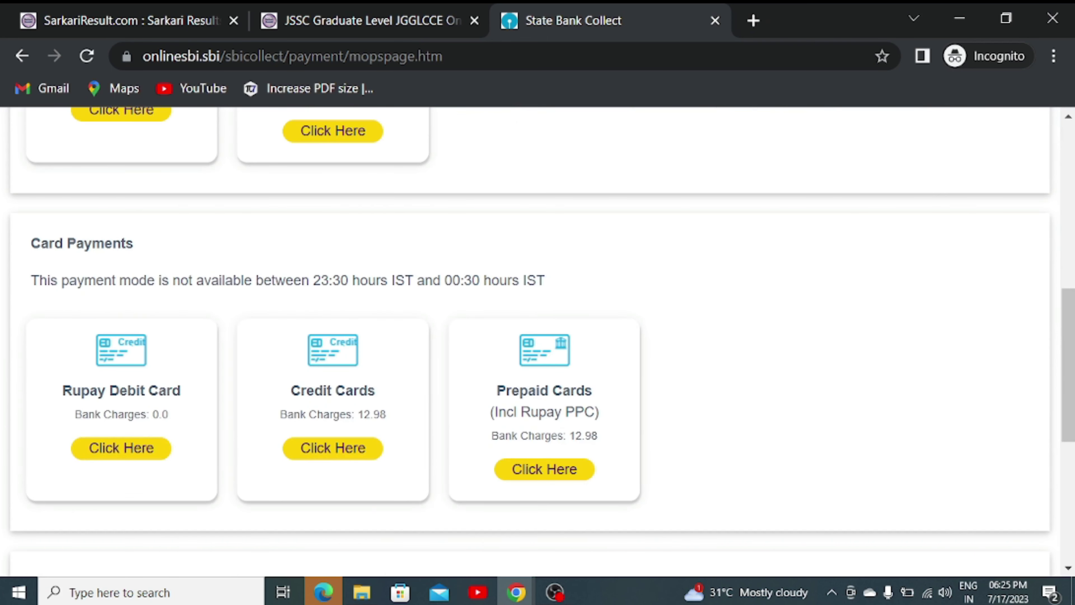
left_click_drag(30, 246, 157, 249)
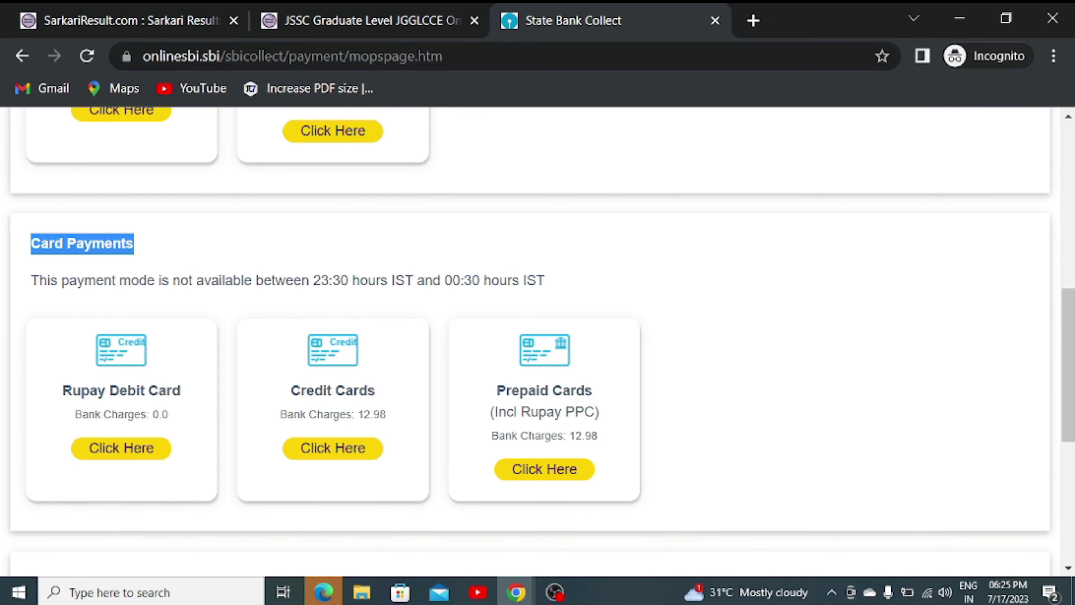
scroll(201, 389, "down", 2)
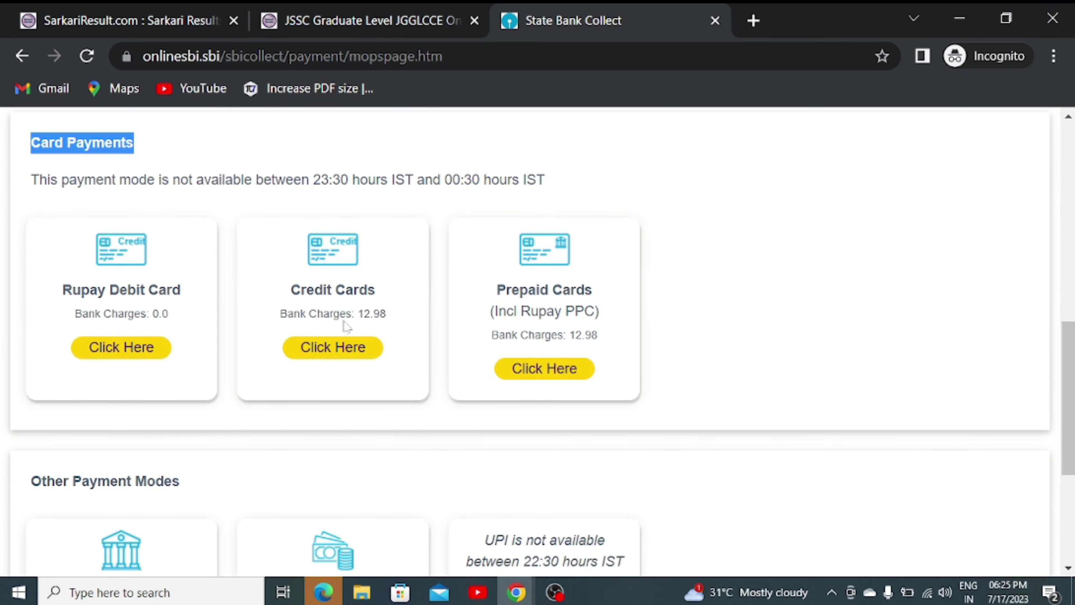
scroll(468, 382, "down", 5)
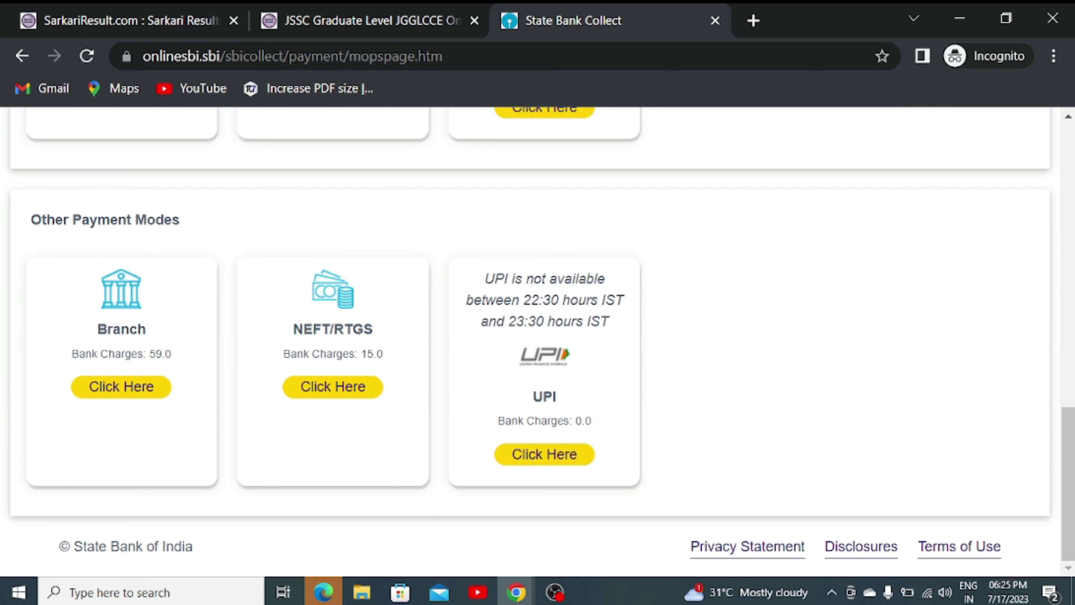
left_click_drag(523, 299, 600, 324)
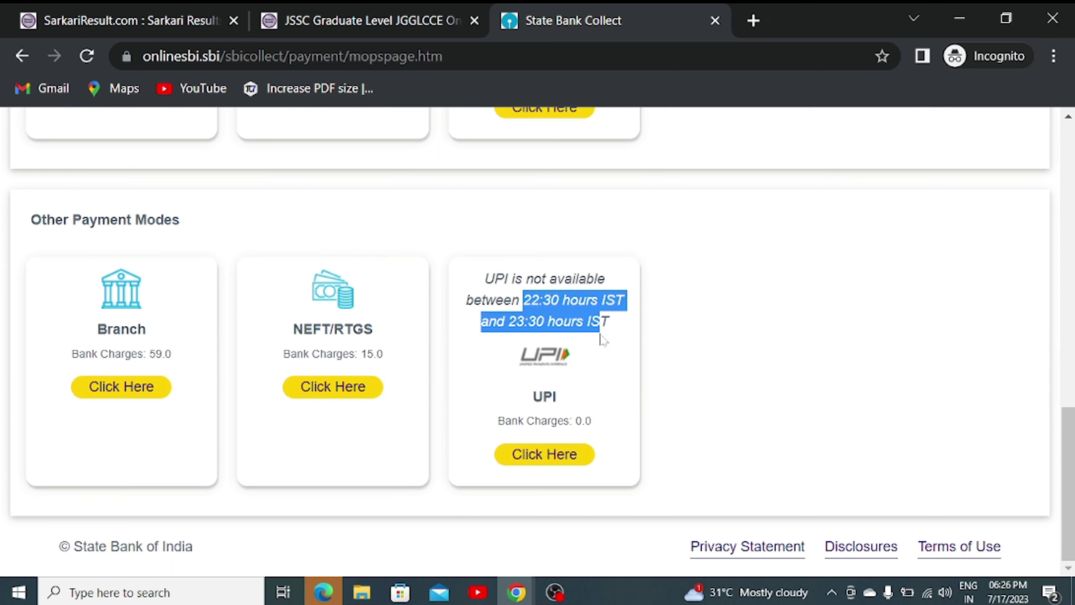
left_click(601, 360)
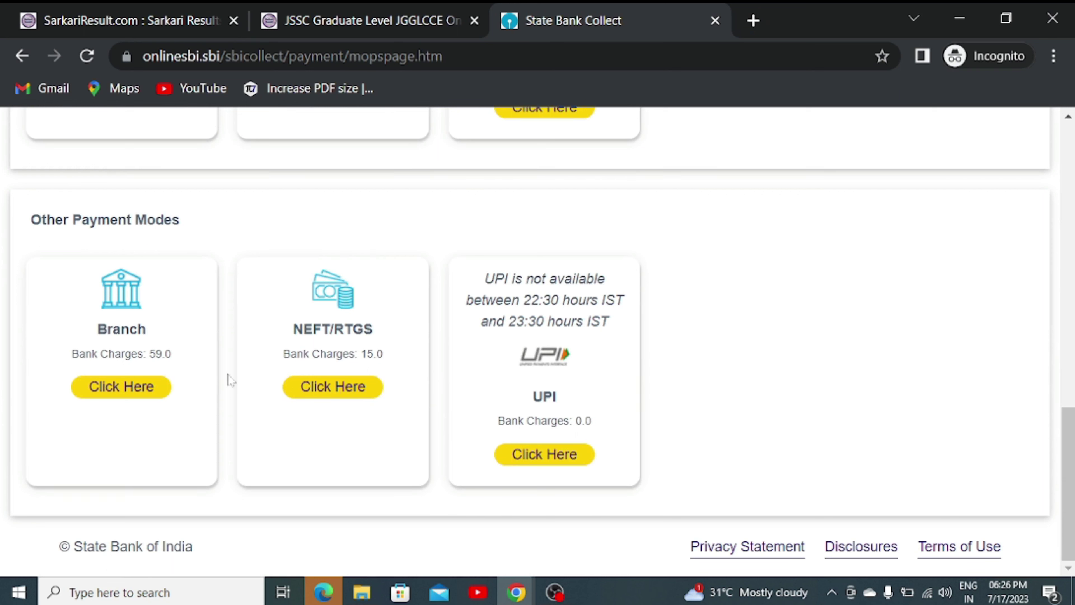
scroll(132, 379, "up", 2)
scroll(129, 380, "up", 4)
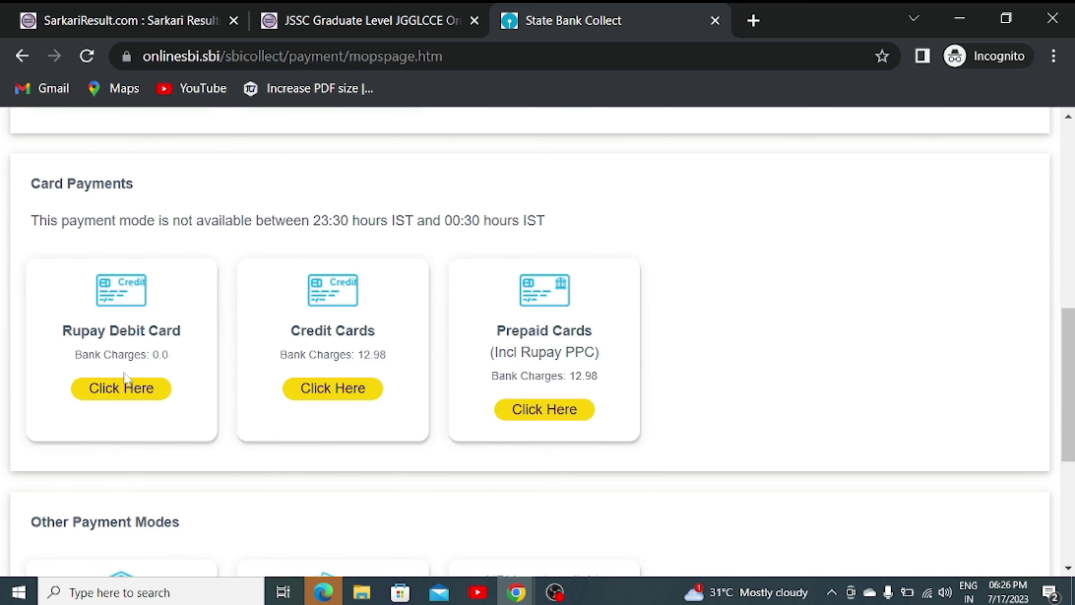
- Pay 100.00 Rs with the Rupay Debit Card and submit the one-time password
left_click(131, 393)
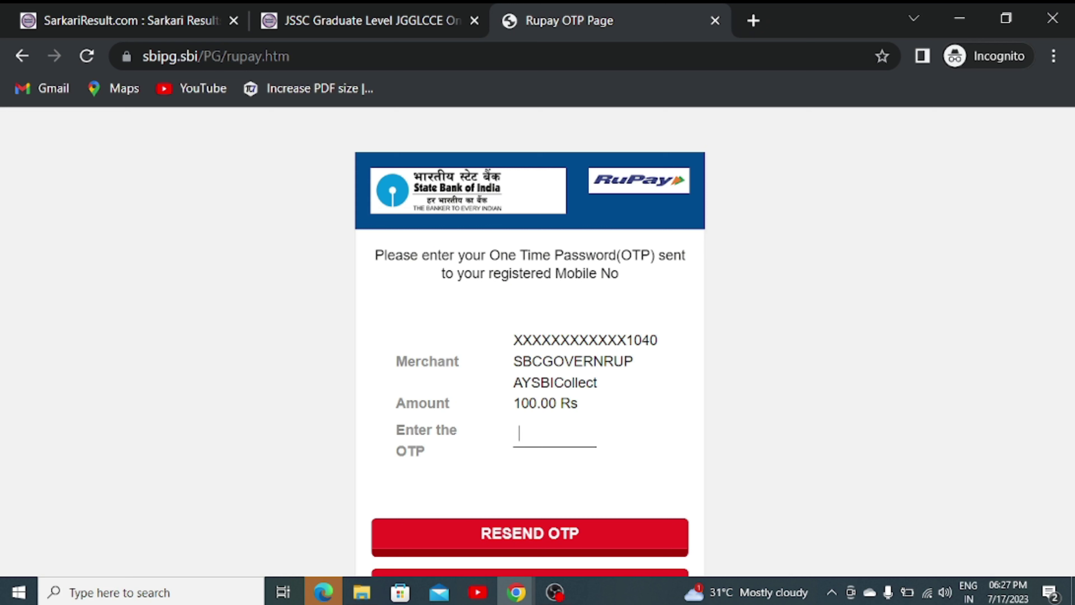
type("••••")
scroll(530, 339, "down", 5)
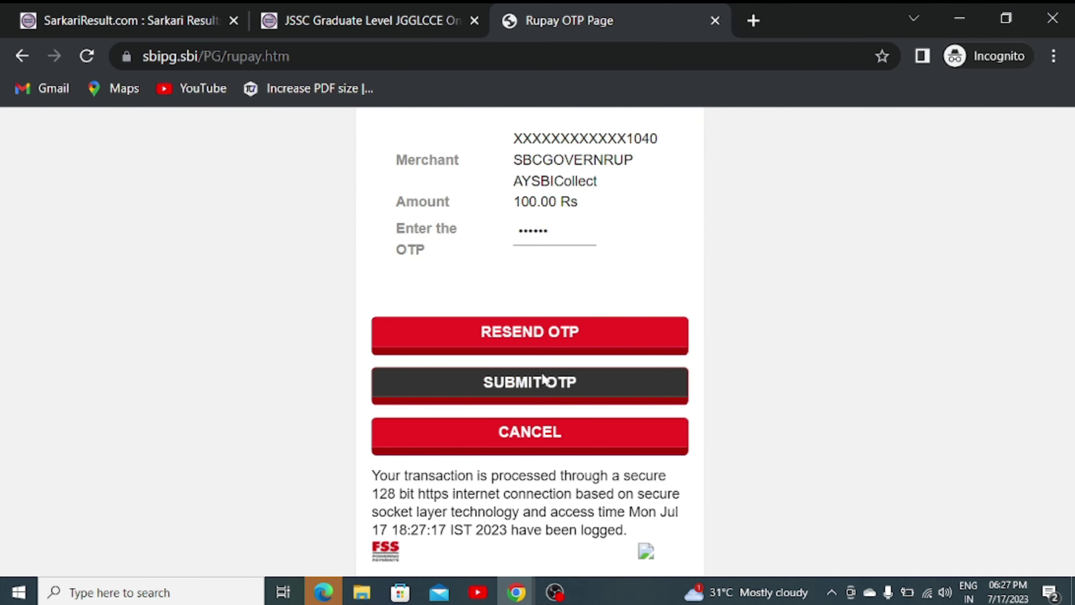
left_click(545, 384)
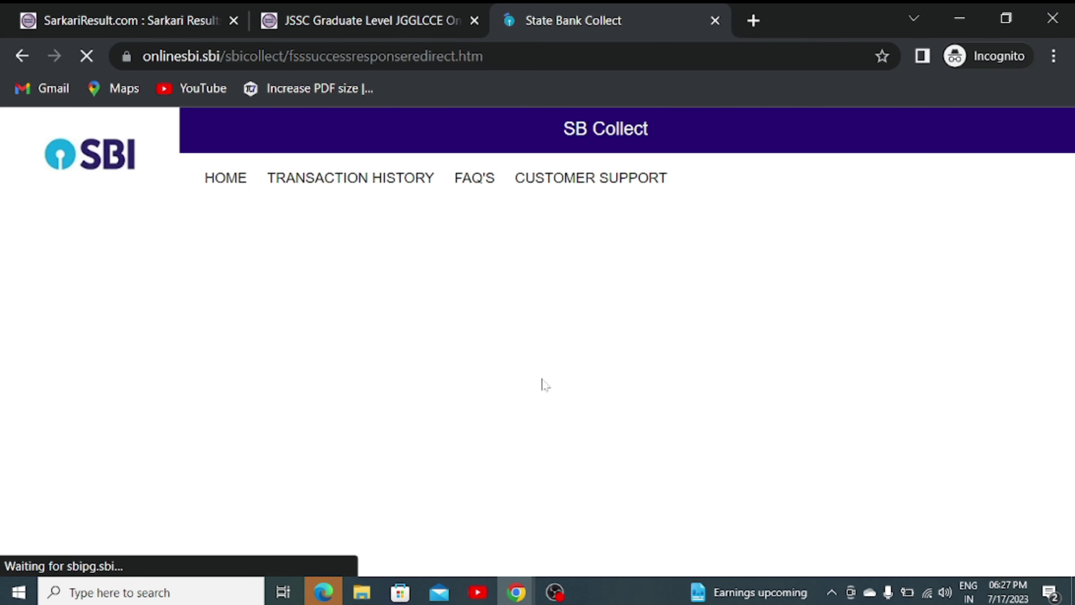
- Scroll through the Payment Status receipt showing the successful INR 100.00 transaction
scroll(495, 415, "down", 5)
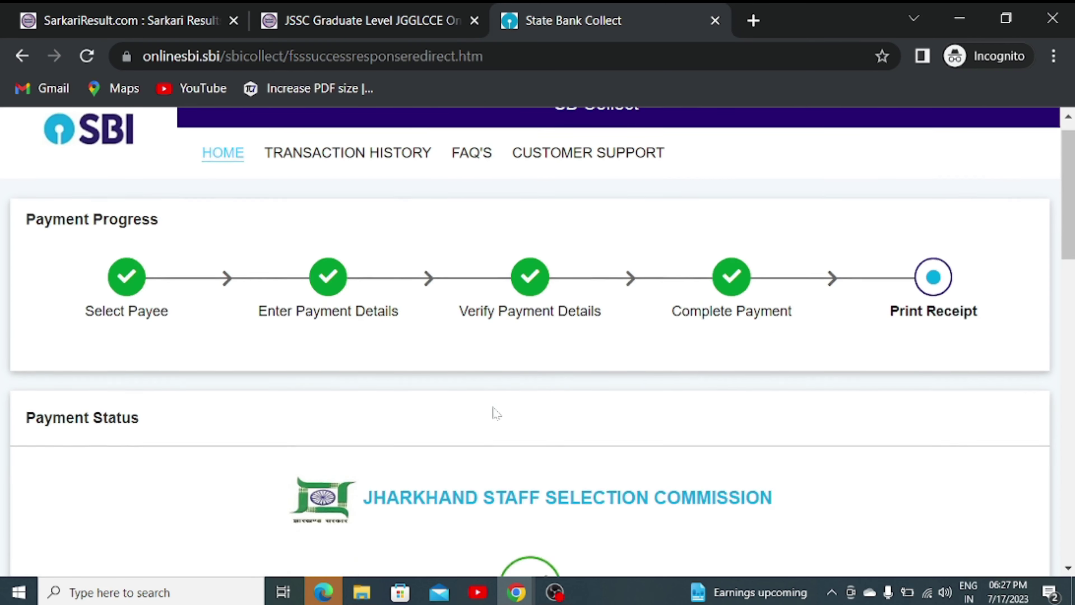
left_click_drag(347, 388, 715, 384)
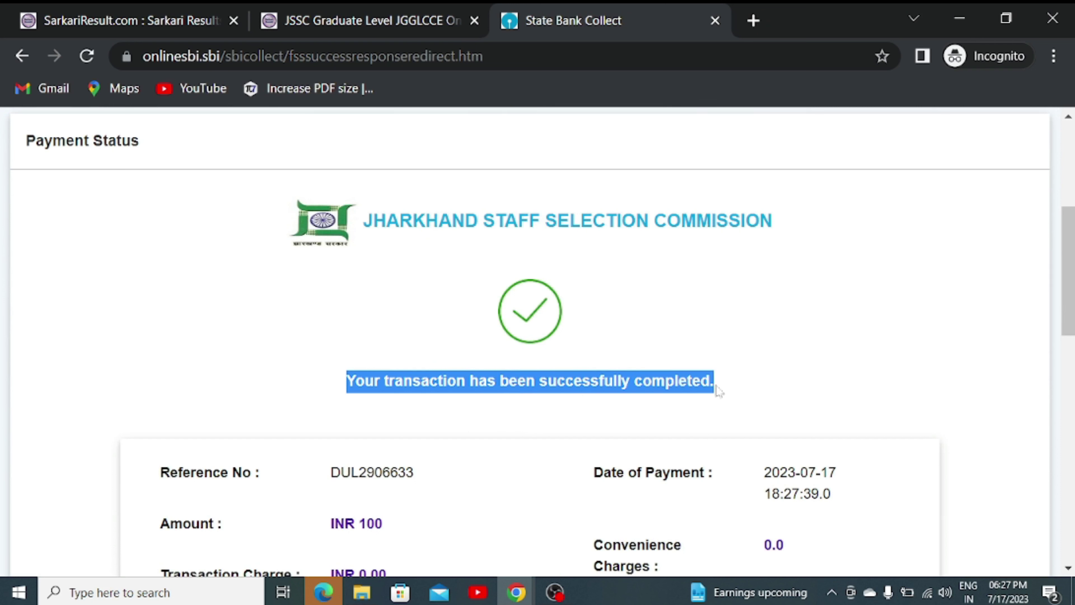
left_click(604, 323)
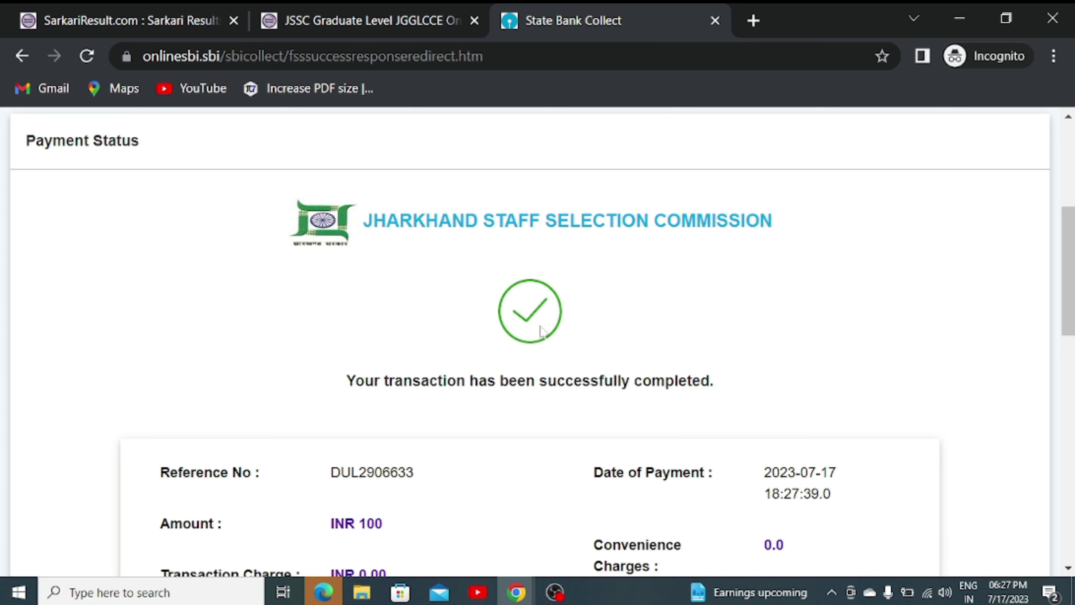
scroll(542, 331, "down", 2)
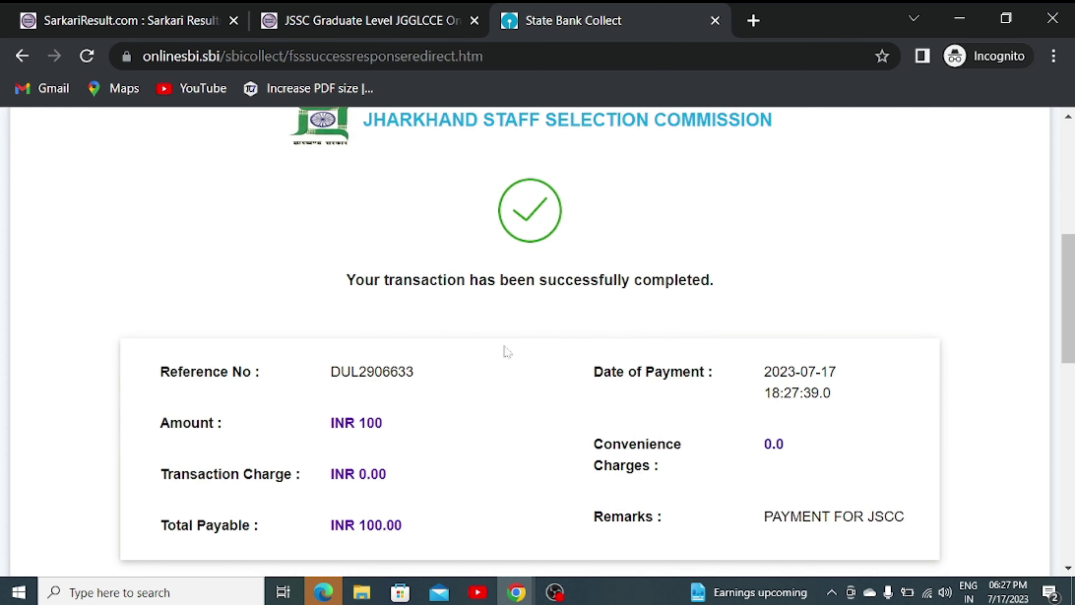
scroll(420, 396, "down", 2)
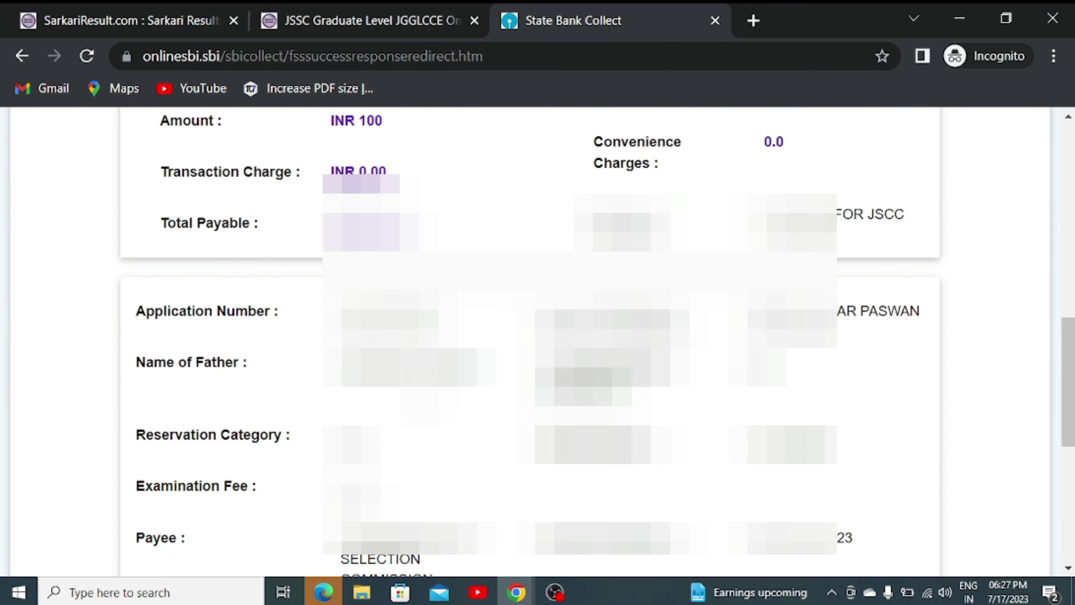
scroll(423, 397, "down", 4)
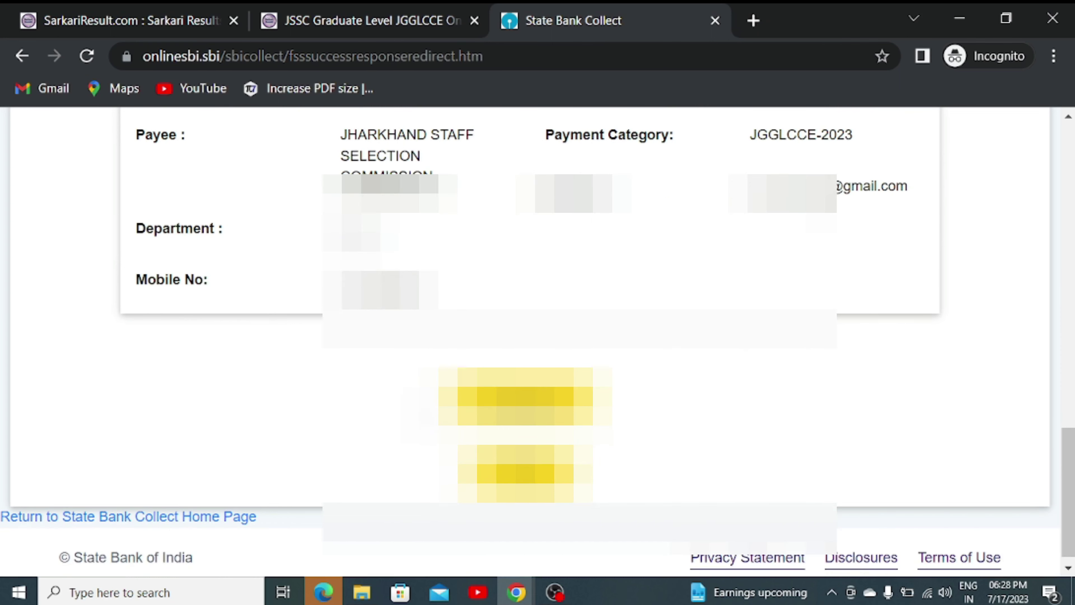
scroll(423, 397, "up", 1)
scroll(422, 397, "down", 1)
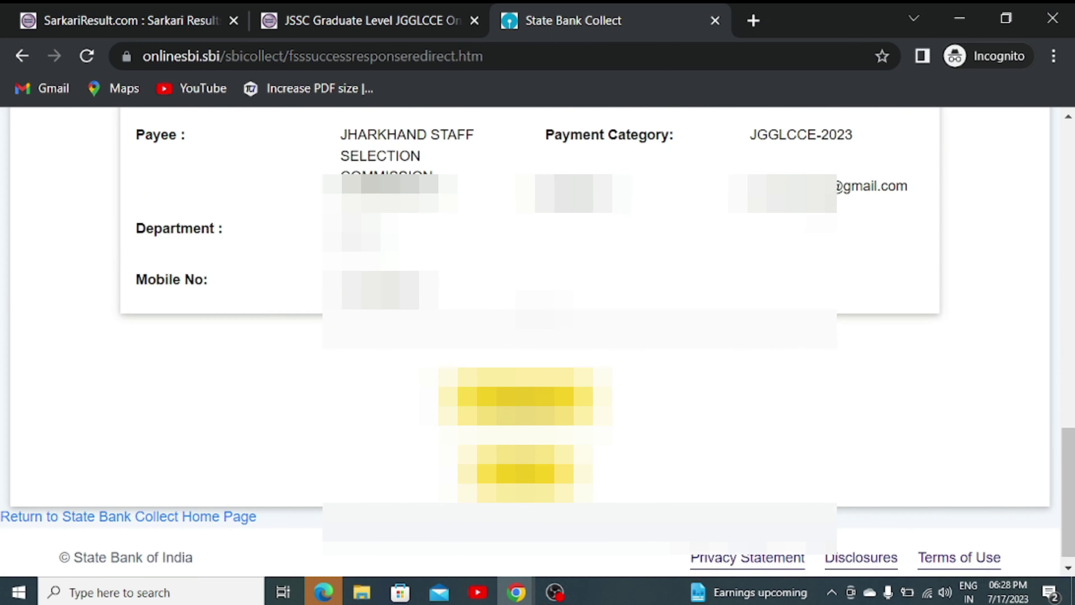